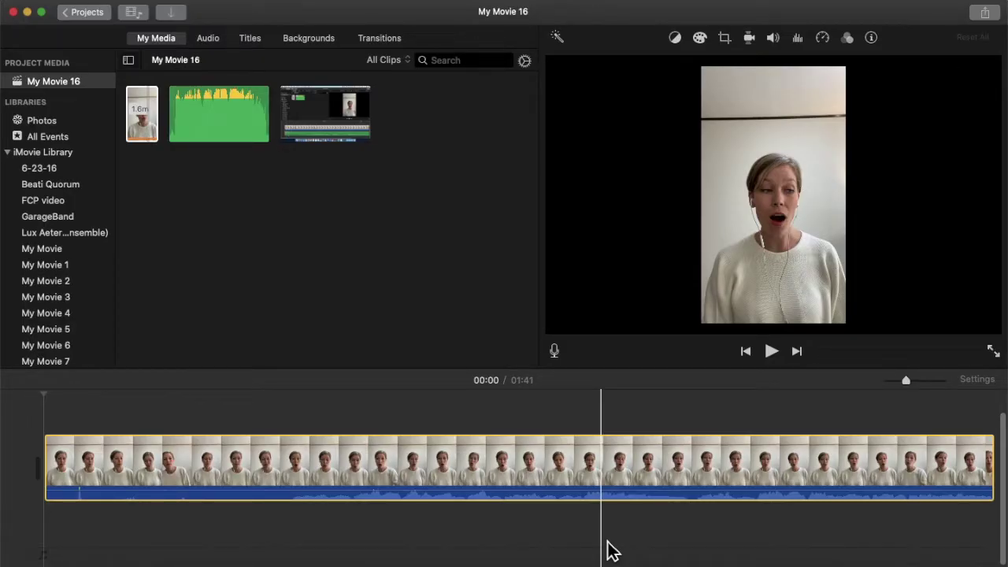
# Import the piano MP3 from the iMovie folder in Finder into the project media
pyautogui.click(612, 551)
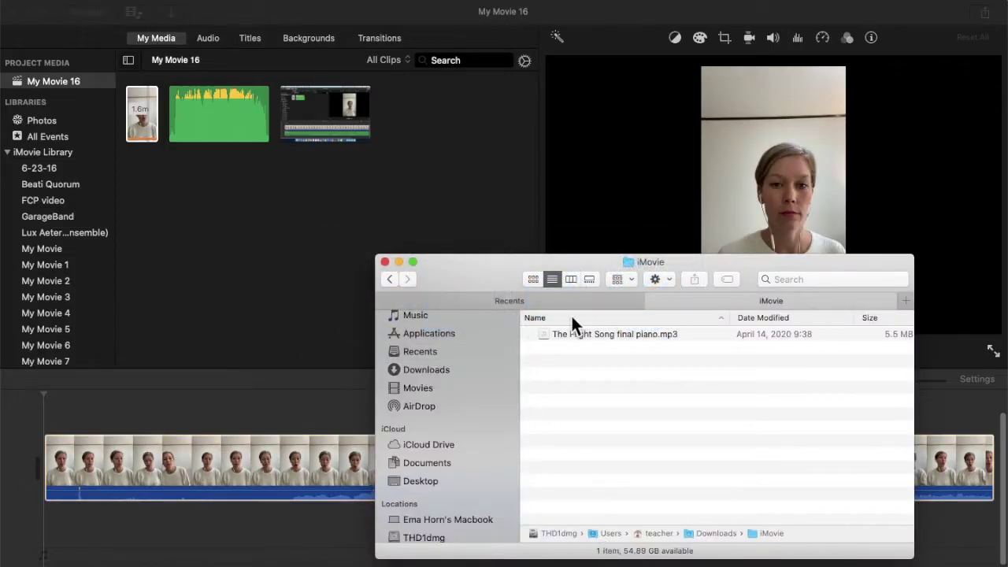
pyautogui.moveTo(573, 340); pyautogui.dragTo(249, 215)
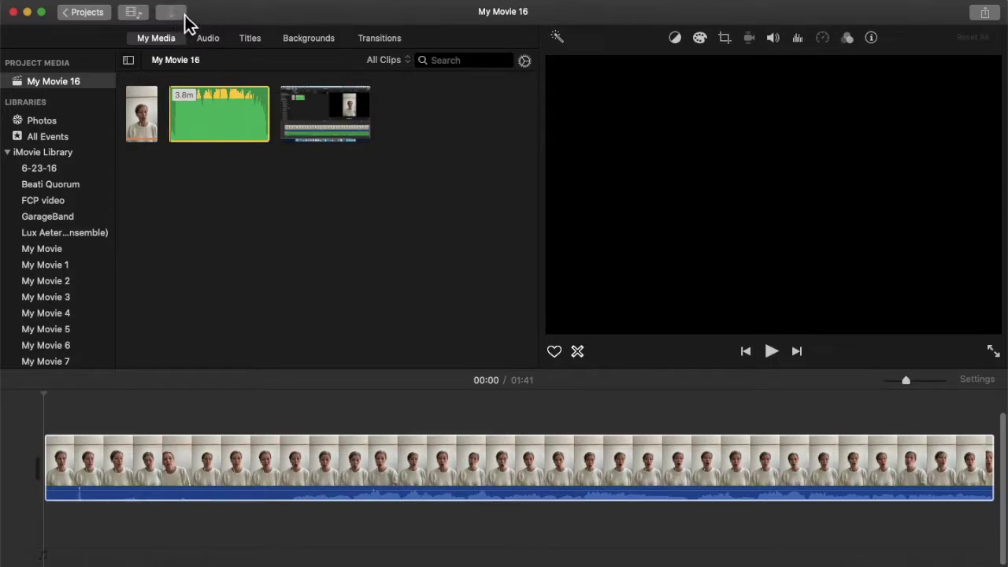
# Open the File menu and dismiss it without choosing a command
pyautogui.click(82, 2)
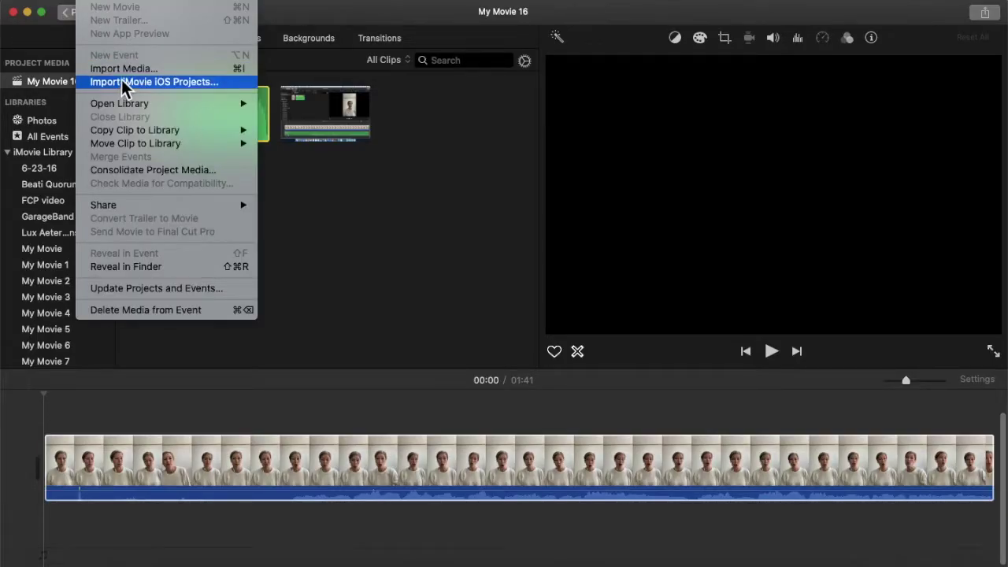
pyautogui.click(431, 239)
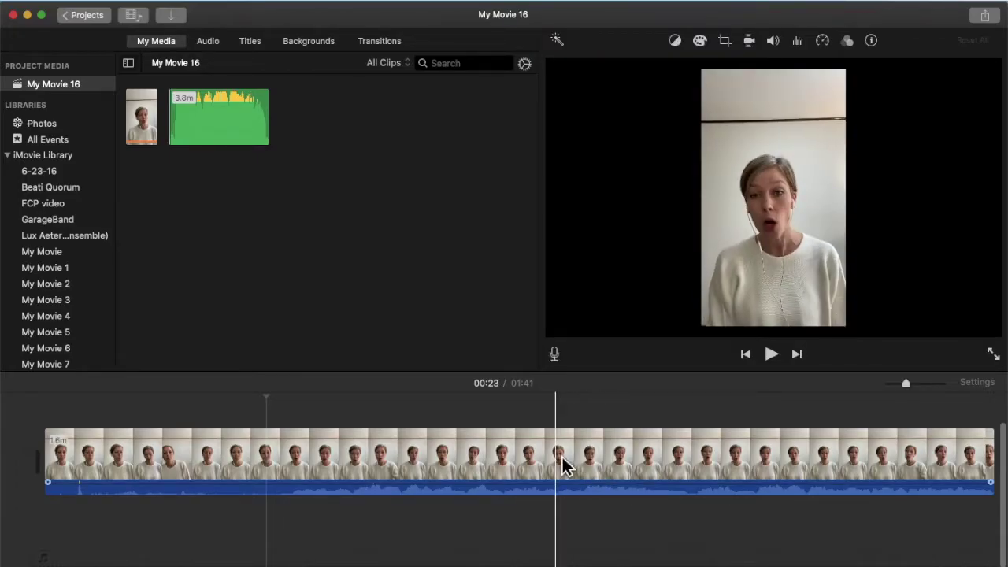
# Select the singer clip in the timeline and show its volume settings, reading 100%
pyautogui.click(423, 465)
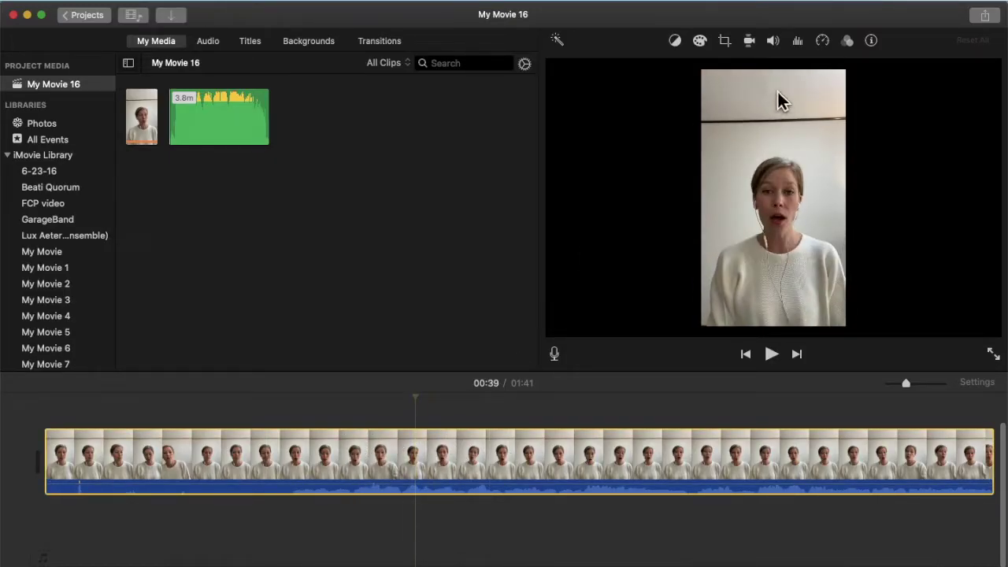
pyautogui.click(781, 49)
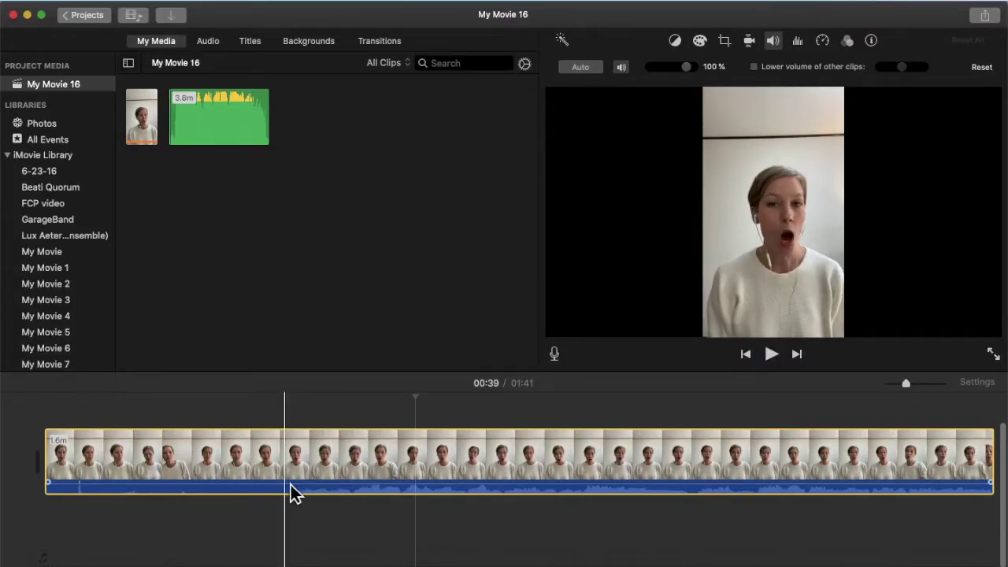
# Lower the singer clip's volume to 75% and toggle the speaker button beside Auto
pyautogui.moveTo(289, 493); pyautogui.dragTo(289, 494)
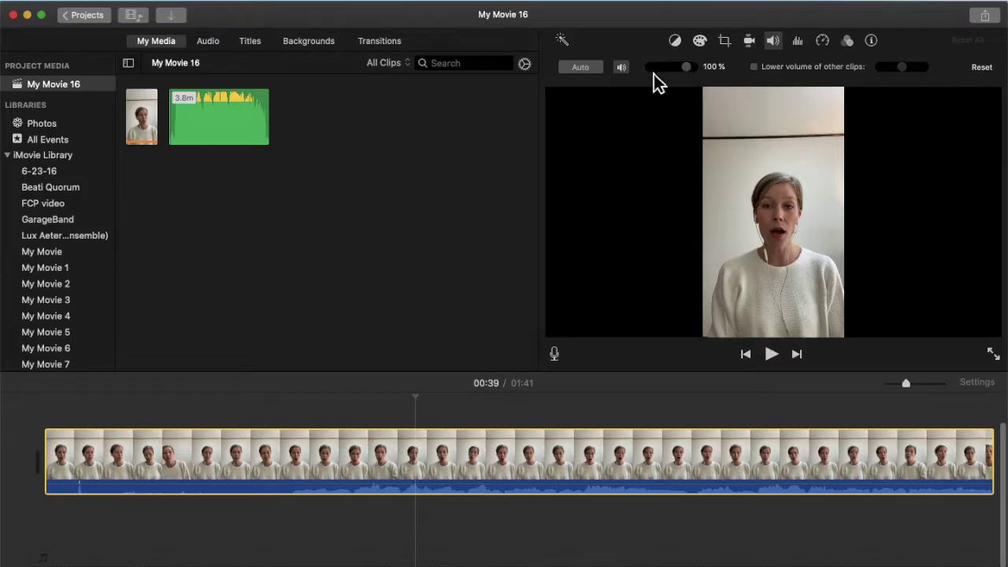
pyautogui.moveTo(694, 74)
pyautogui.mouseDown()
pyautogui.moveTo(671, 72)
pyautogui.moveTo(690, 81)
pyautogui.moveTo(682, 74)
pyautogui.mouseUp()
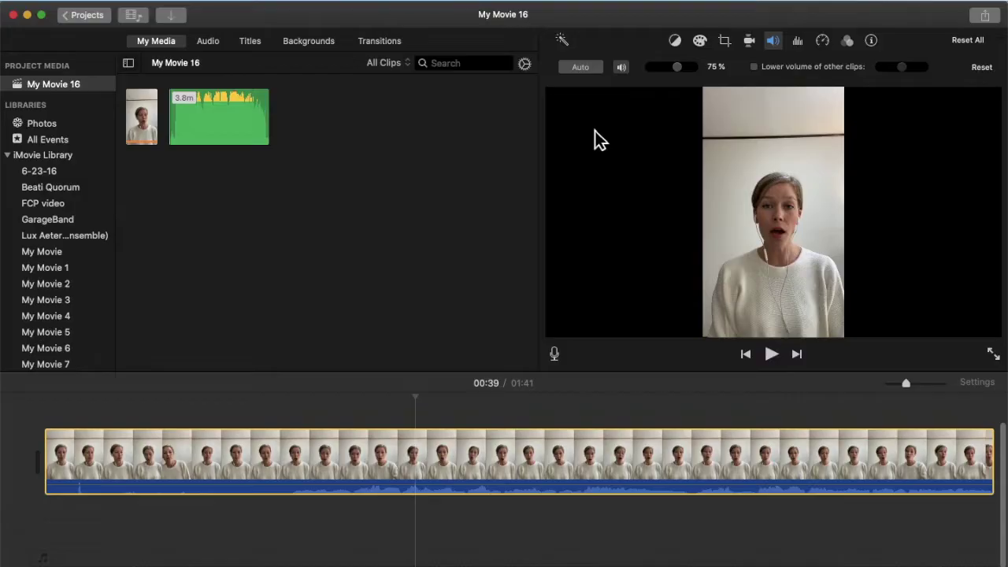
pyautogui.click(623, 69)
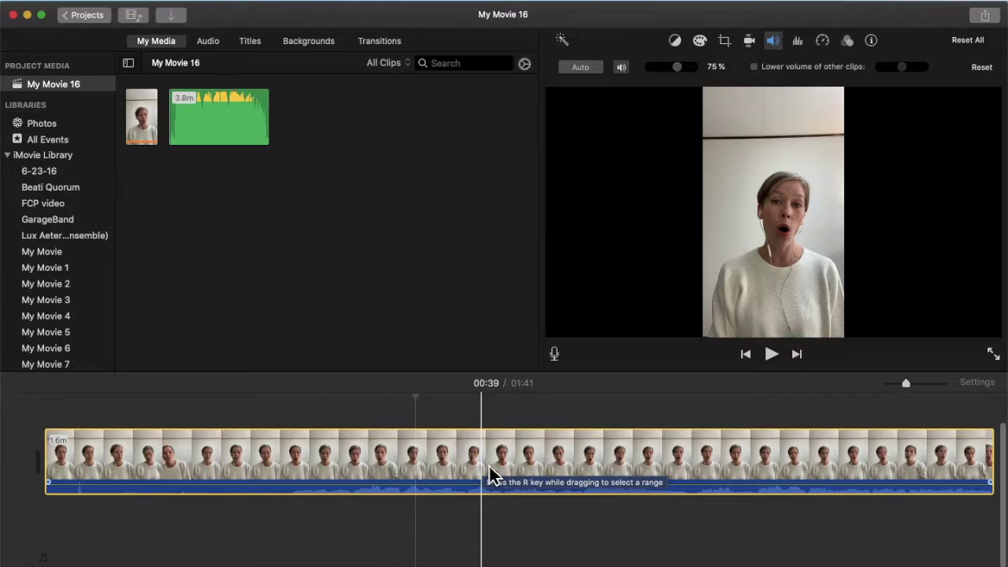
pyautogui.click(602, 69)
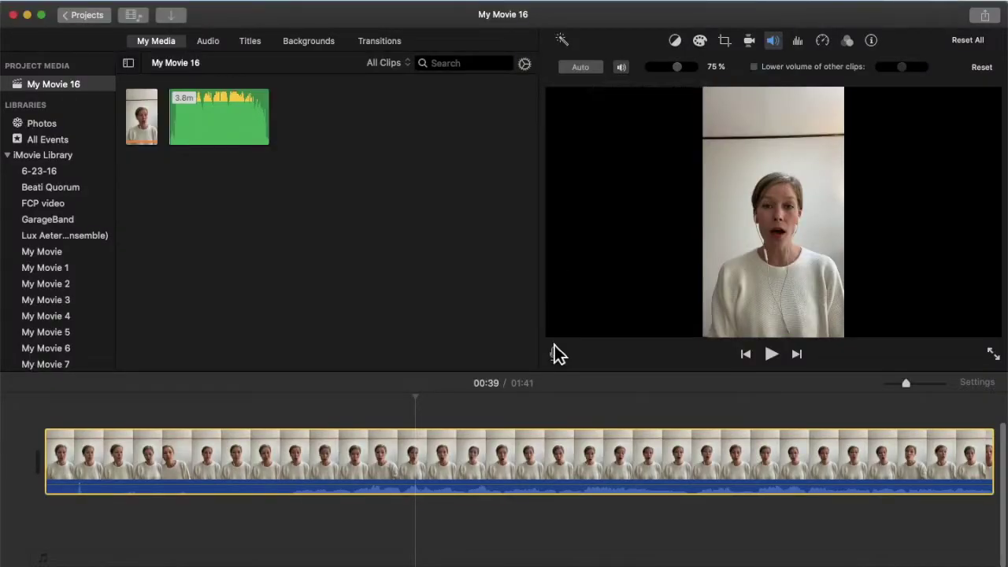
pyautogui.rightClick(376, 452)
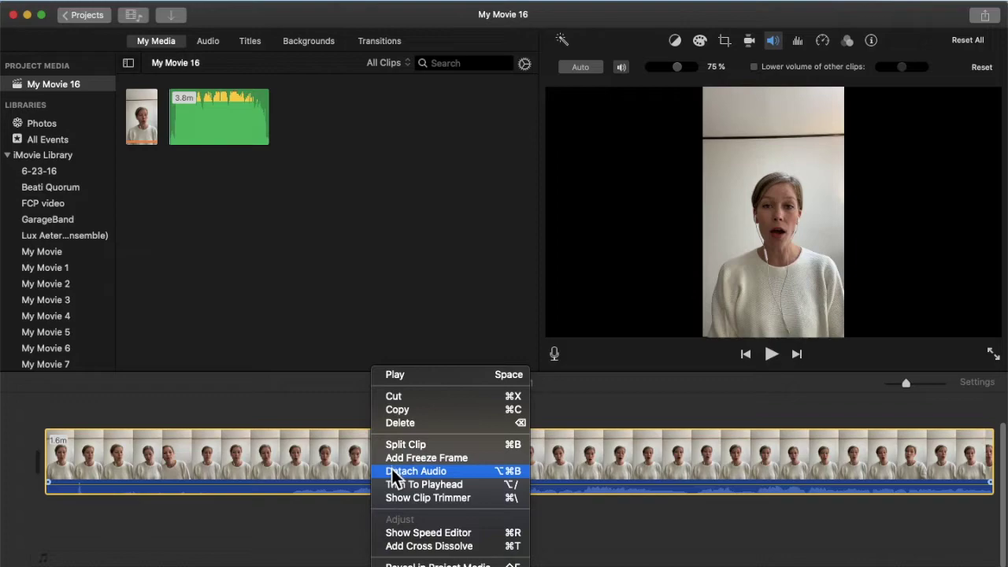
# Detach the singer clip's audio into a separate Alto 1 track, redoing it after an undo
pyautogui.click(391, 469)
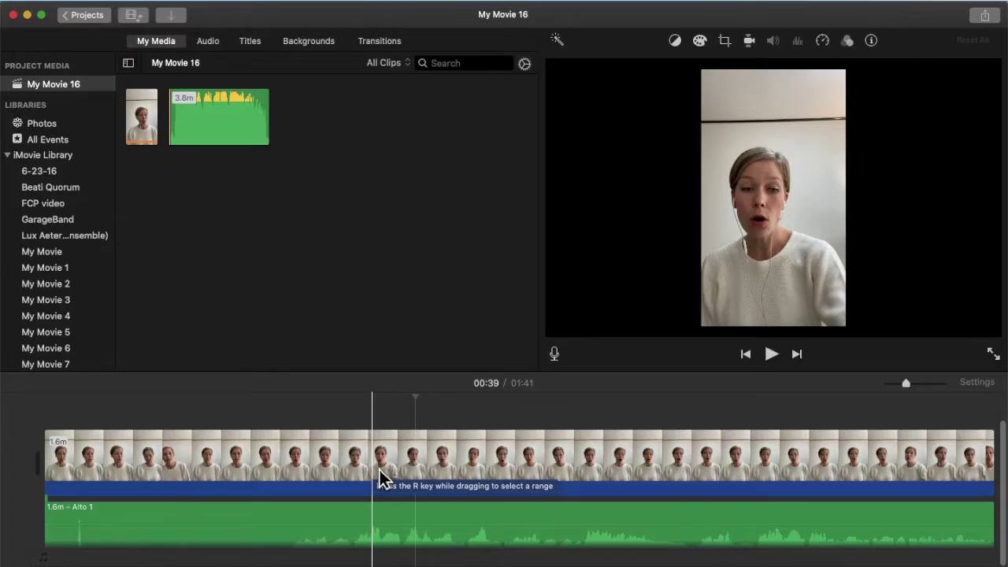
pyautogui.press('super+z')
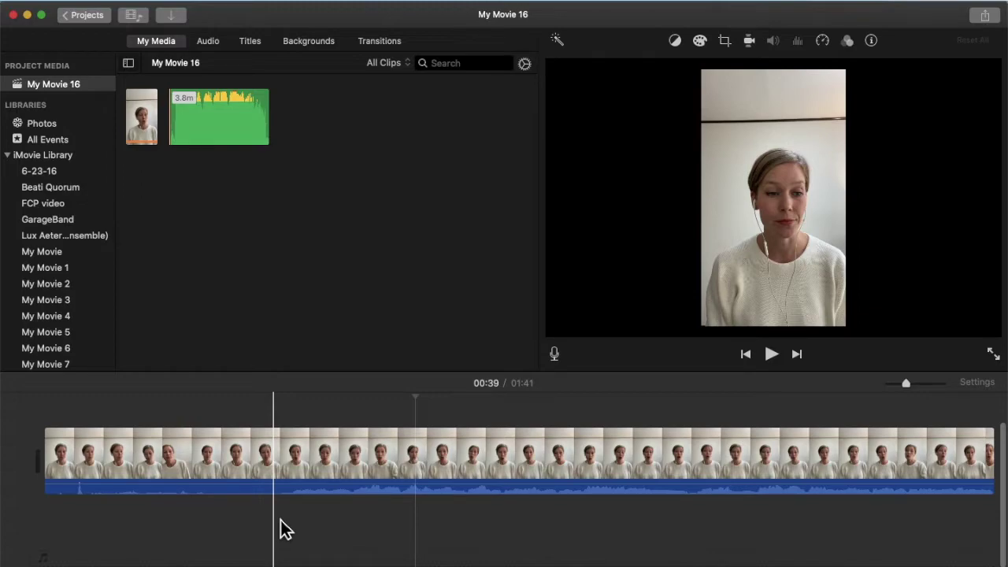
pyautogui.rightClick(290, 472)
pyautogui.click(332, 473)
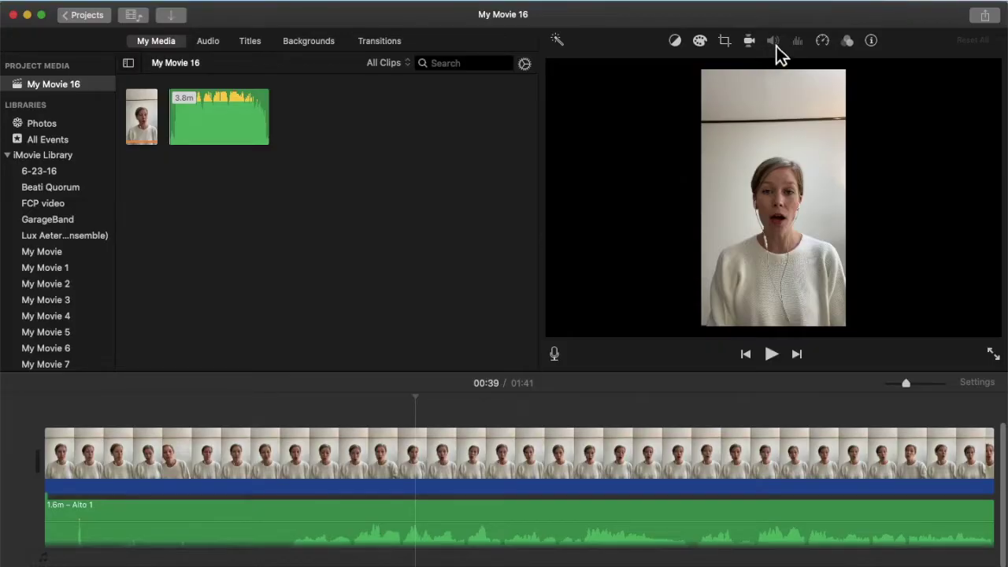
# Add two volume keyframes near the Alto 1 audio's start and drop that section to 0%
pyautogui.click(117, 518)
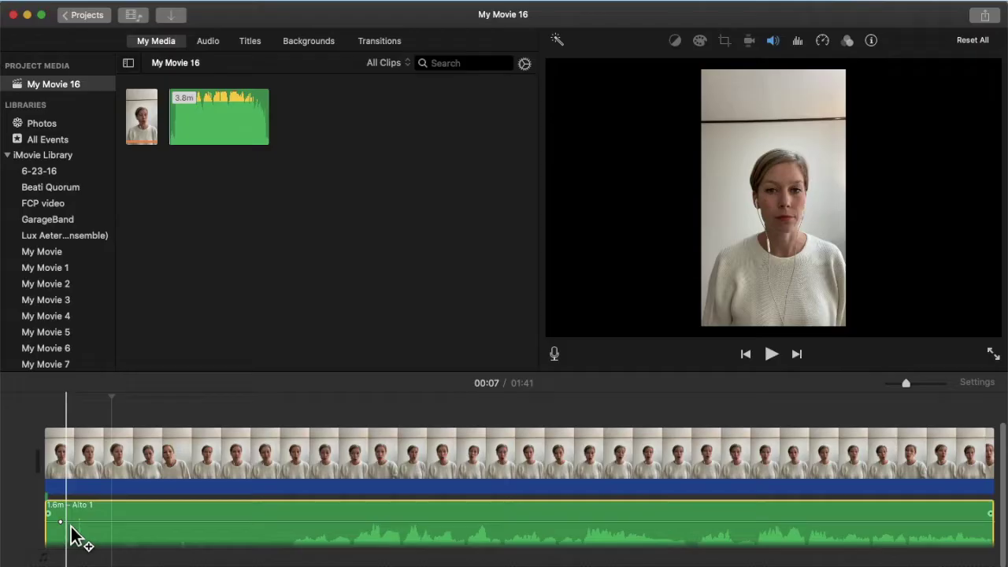
pyautogui.click(71, 527)
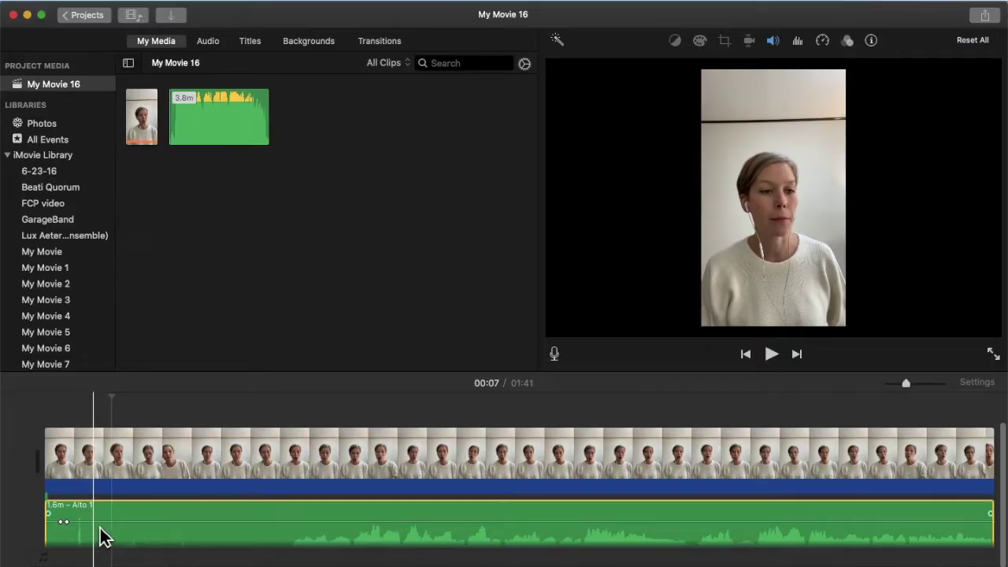
pyautogui.keyDown('alt'); pyautogui.click(98, 525); pyautogui.keyUp('alt')
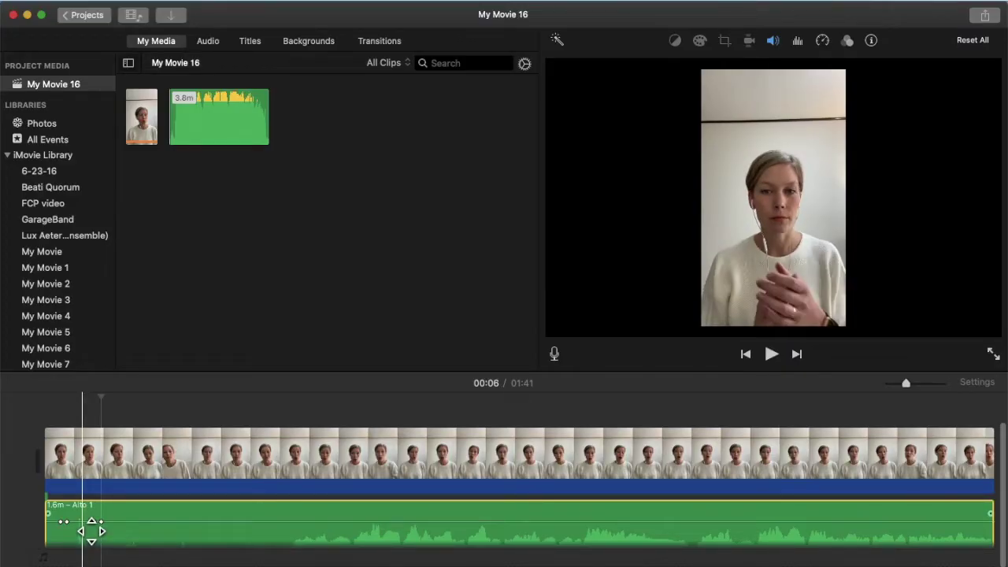
pyautogui.moveTo(91, 531); pyautogui.dragTo(83, 531)
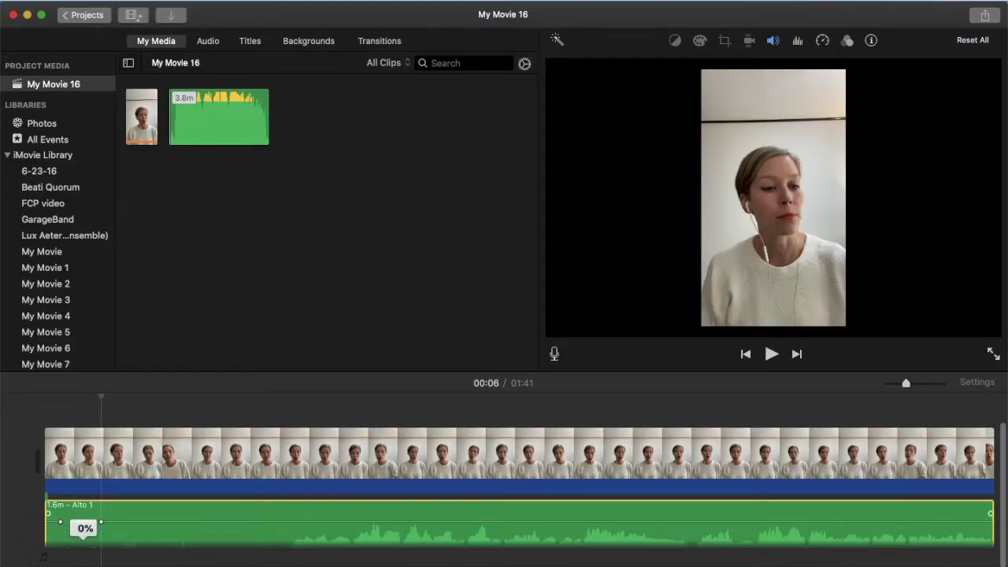
pyautogui.click(64, 405)
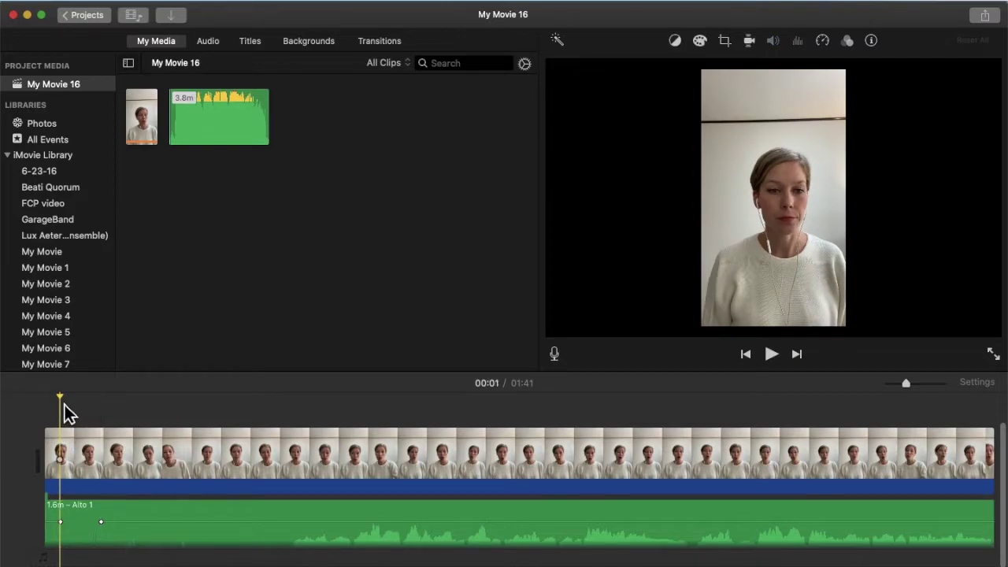
# Play the start of the project to hear the fade, then stop
pyautogui.press('space')
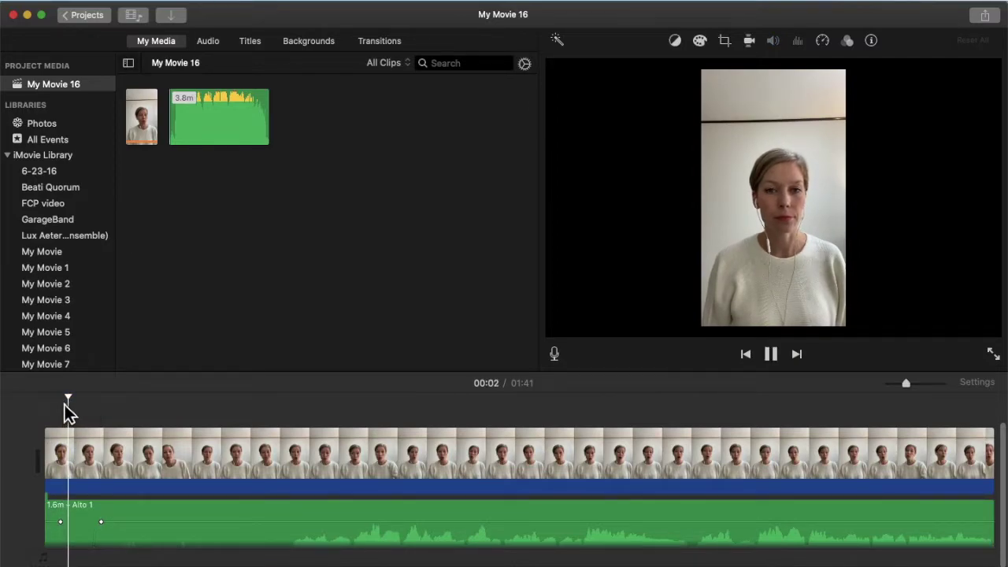
pyautogui.press('space')
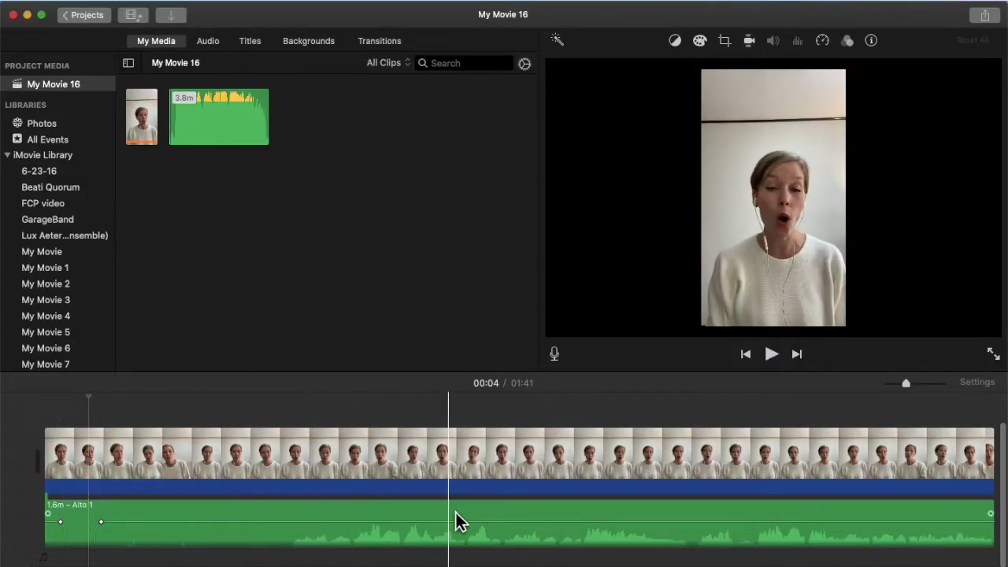
pyautogui.hscroll(5, 455, 522)
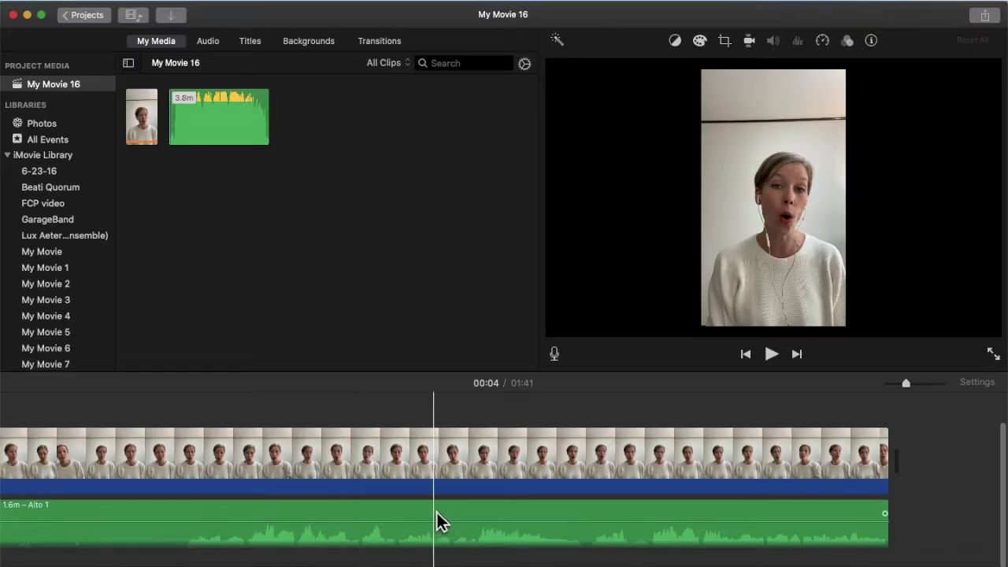
pyautogui.hscroll(-5, 436, 522)
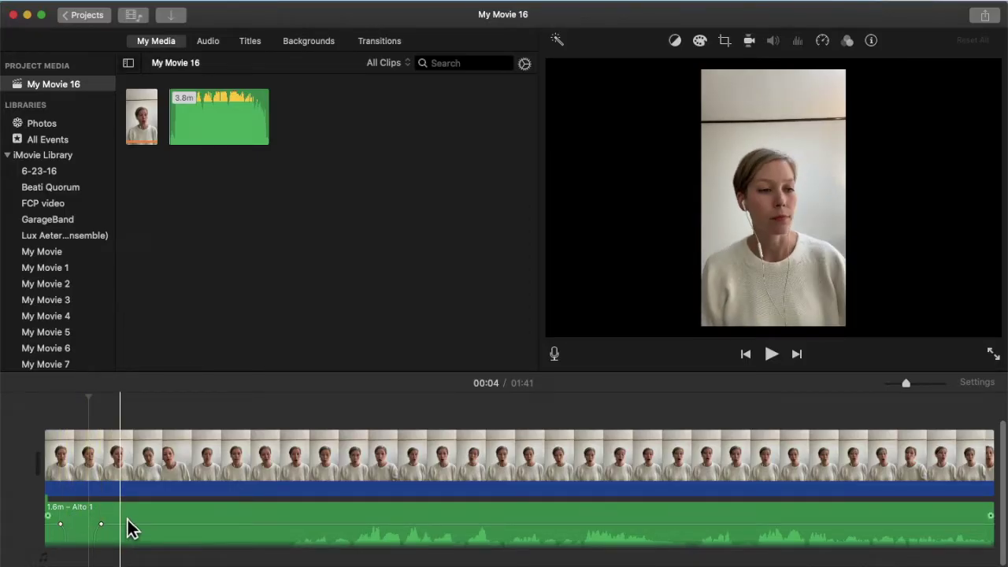
# Reattach the audio to the singer clip and add three volume keyframes near its start
pyautogui.press('super+z')
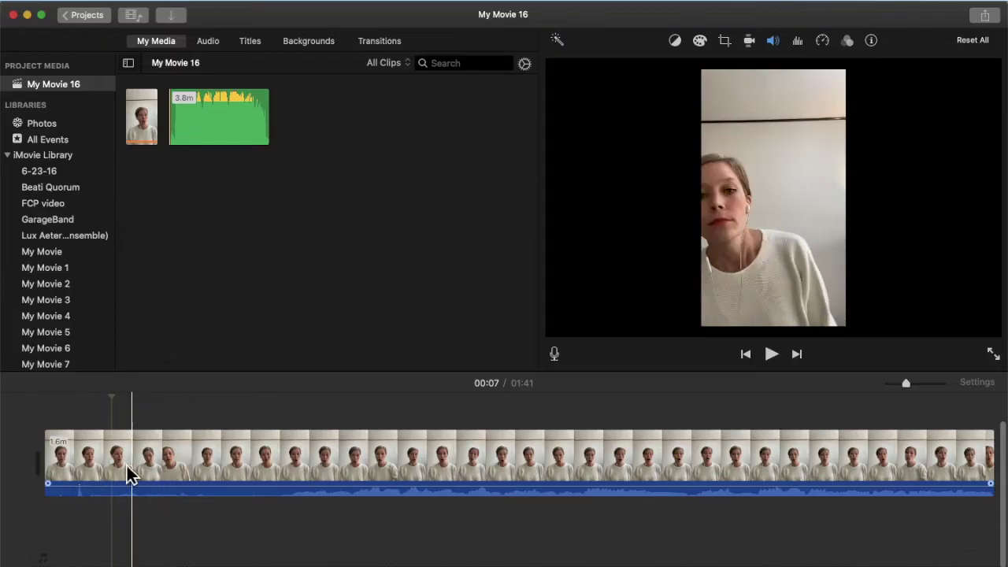
pyautogui.keyDown('alt'); pyautogui.click(63, 485); pyautogui.keyUp('alt')
pyautogui.keyDown('alt'); pyautogui.click(70, 486); pyautogui.keyUp('alt')
pyautogui.keyDown('alt'); pyautogui.click(85, 486); pyautogui.keyUp('alt')
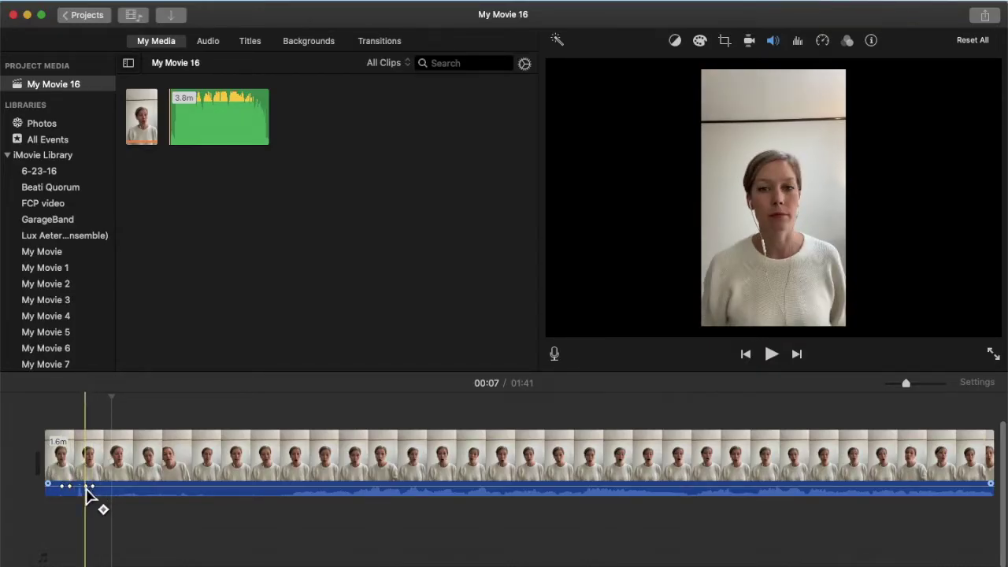
# Drop the original audio to 0% between the keyframes and play to the 00:26 sync point
pyautogui.moveTo(82, 490); pyautogui.dragTo(85, 527)
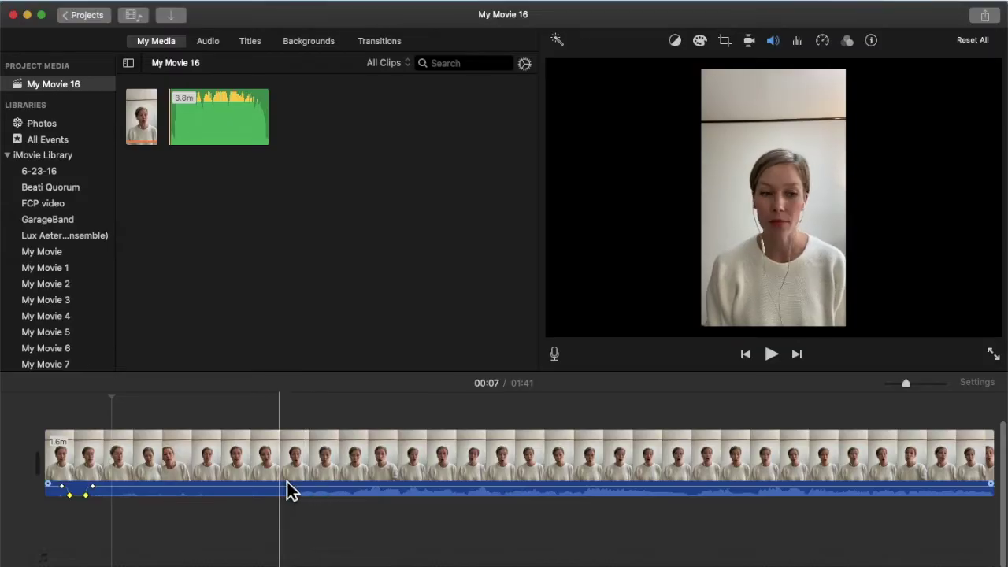
pyautogui.click(245, 466)
pyautogui.press('space')
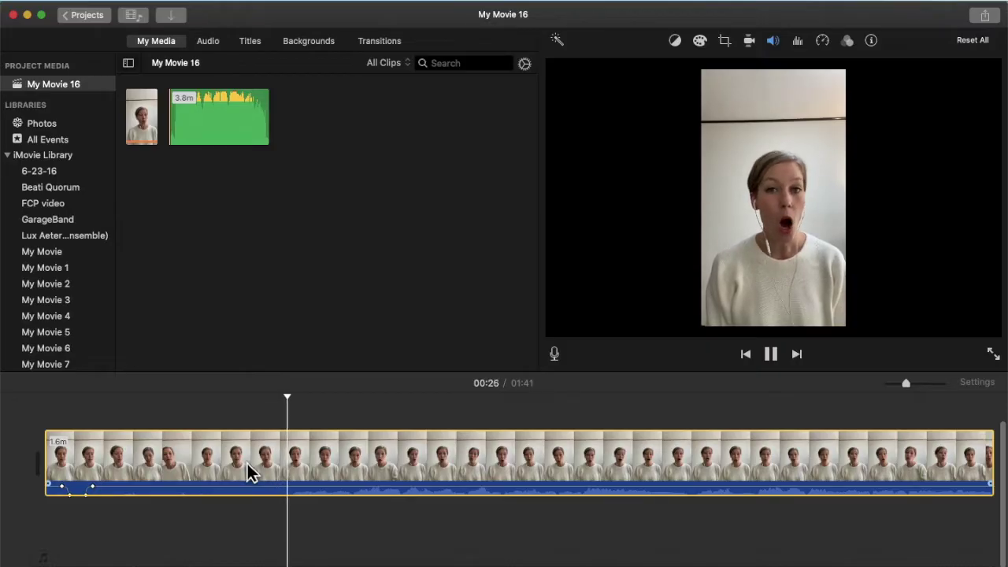
pyautogui.press('space')
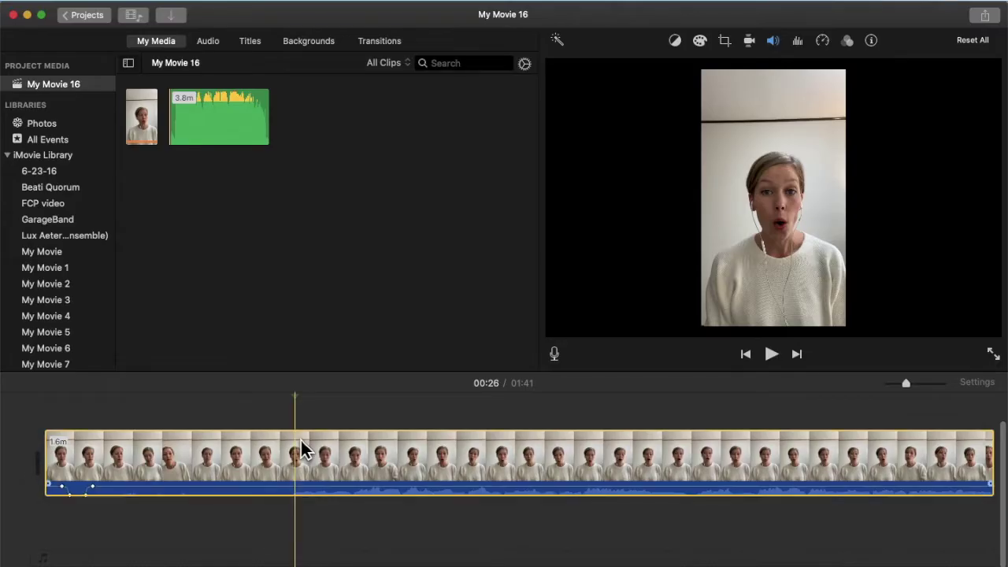
# Fine-tune the playhead at 00:26 and place The Flight Song final piano track below the video
pyautogui.moveTo(306, 406); pyautogui.dragTo(303, 404)
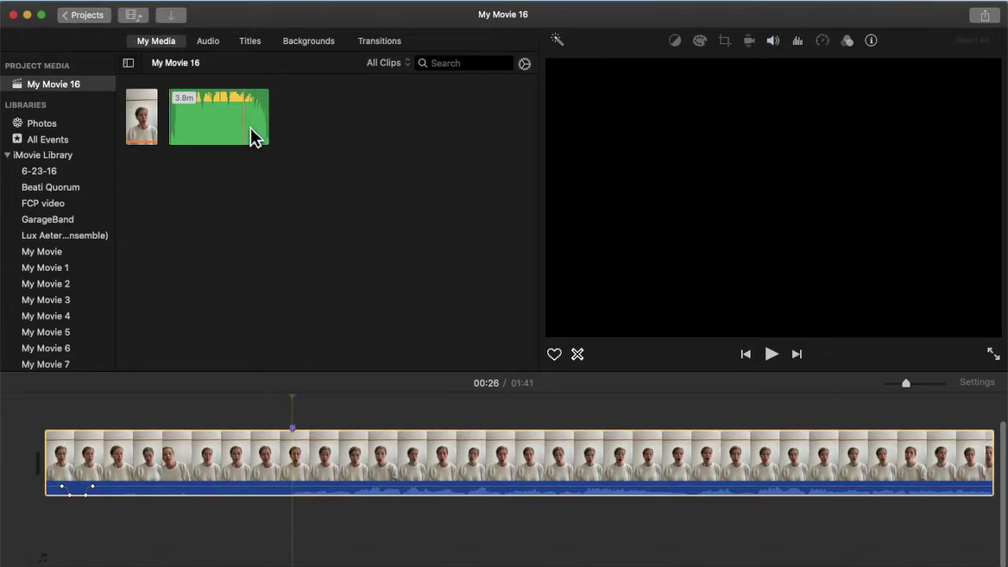
pyautogui.moveTo(251, 128); pyautogui.dragTo(55, 545)
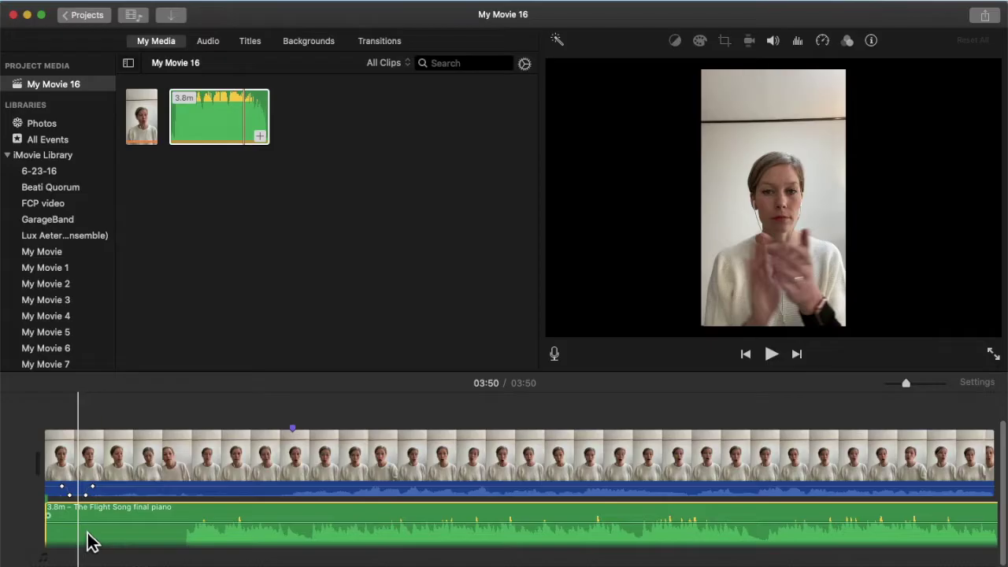
# Mute the singer clip's original audio in its volume settings
pyautogui.click(175, 468)
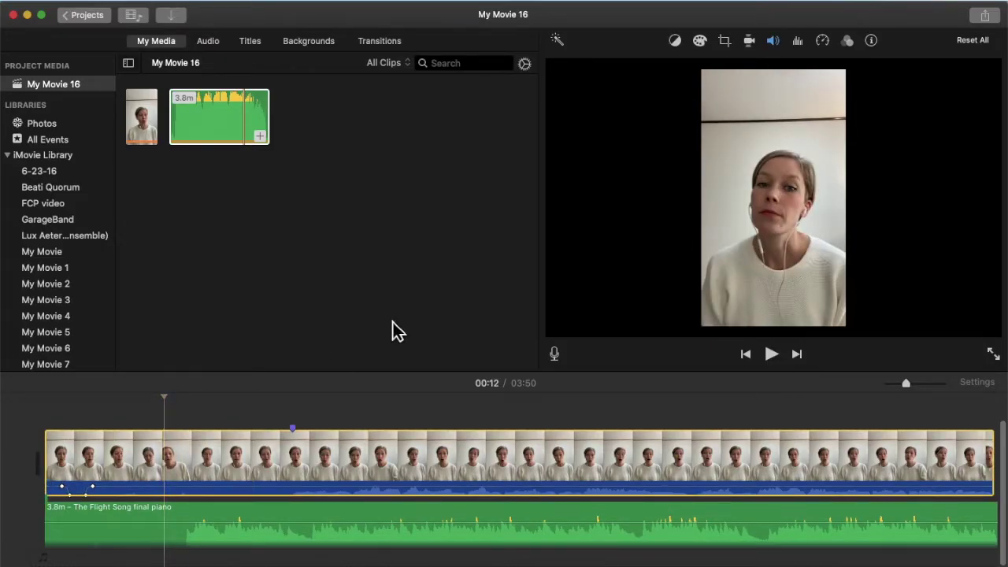
pyautogui.click(367, 459)
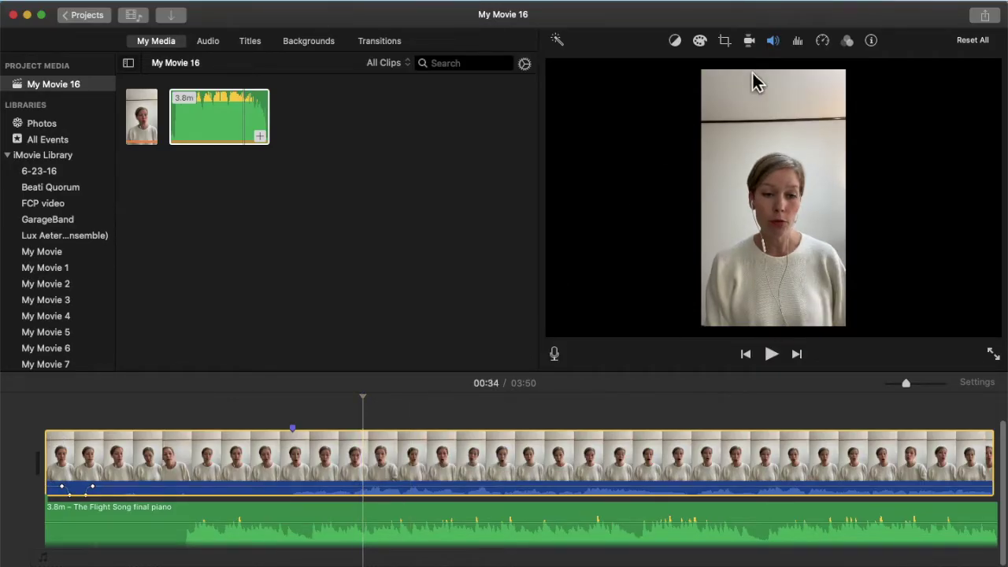
pyautogui.click(774, 43)
pyautogui.click(621, 68)
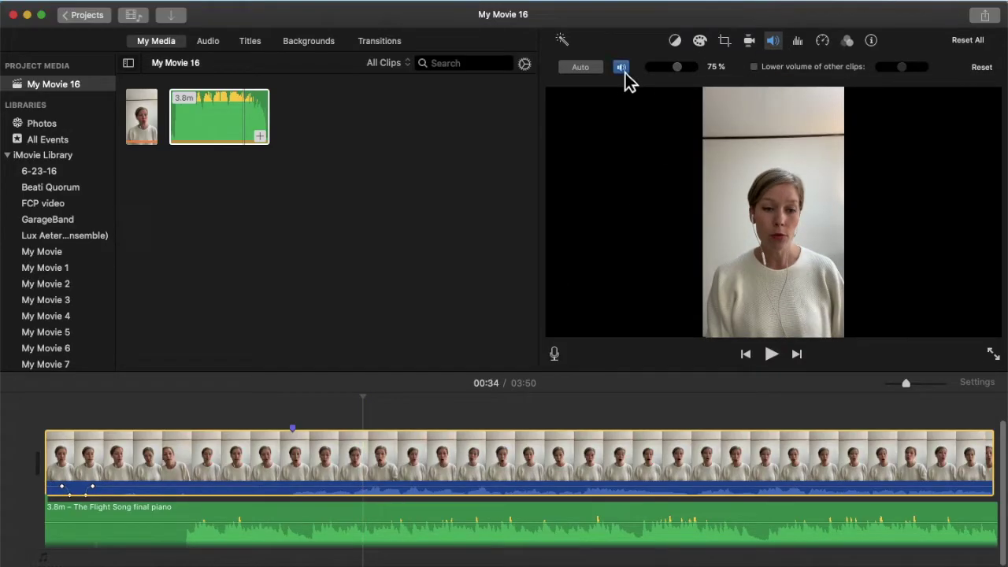
# Play the piano track, adjusting the computer's volume, and stop at the 00:34 beat
pyautogui.click(155, 516)
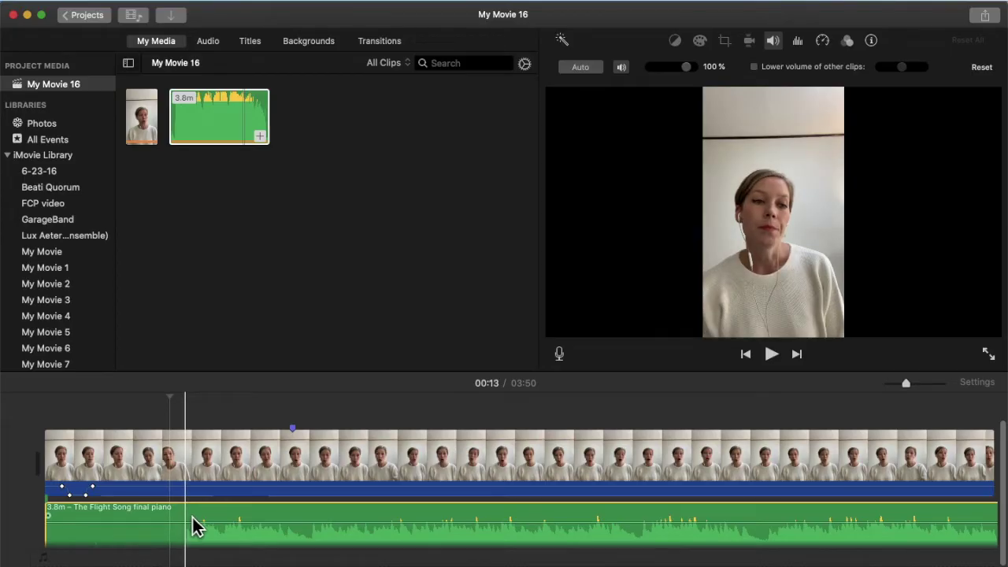
pyautogui.press('space')
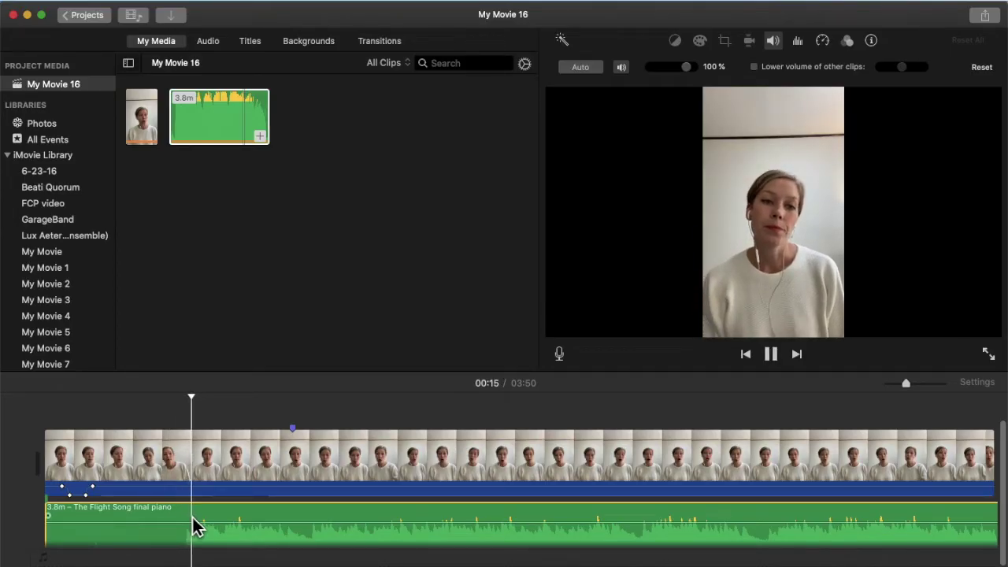
pyautogui.press('XF86AudioRaiseVolume')
pyautogui.press('XF86AudioLowerVolume')
pyautogui.press('XF86AudioLowerVolume')
pyautogui.press('XF86AudioLowerVolume')
pyautogui.press('XF86AudioLowerVolume')
pyautogui.press('XF86AudioLowerVolume')
pyautogui.press('XF86AudioLowerVolume')
pyautogui.press('XF86AudioLowerVolume')
pyautogui.press('XF86AudioLowerVolume')
pyautogui.press('XF86AudioLowerVolume')
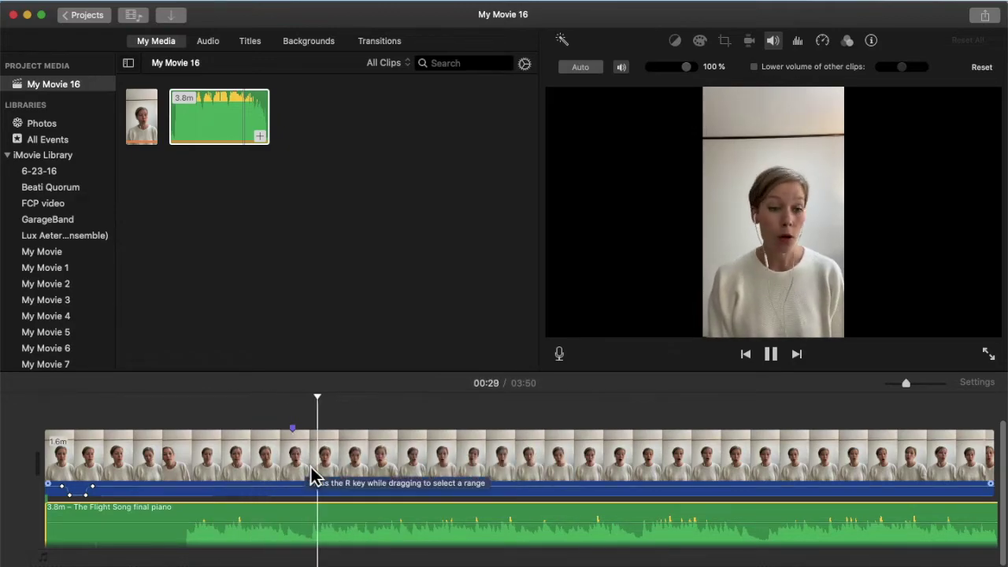
pyautogui.press('space')
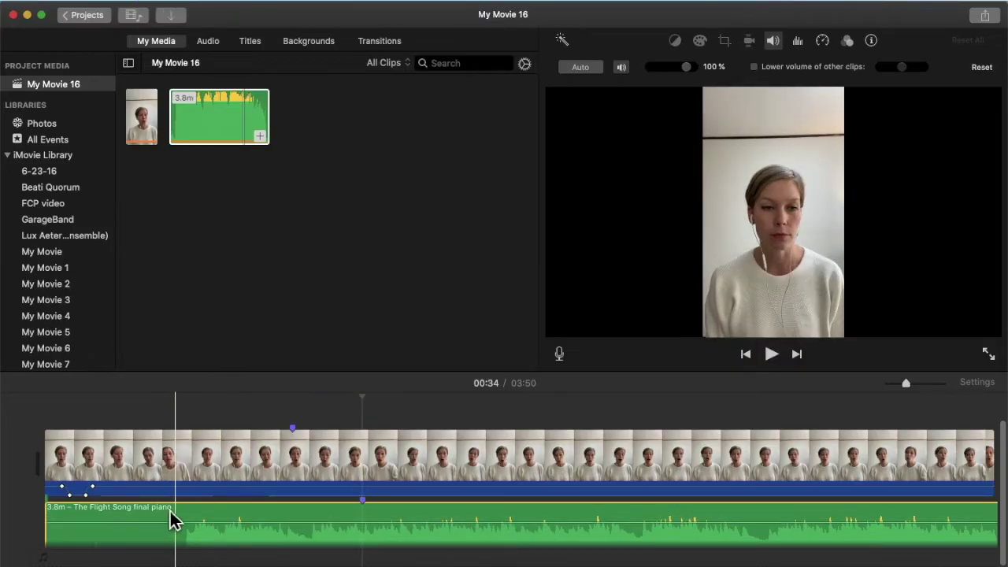
# Trim the piano track's silent start and slide it left until its marker meets the singer clip's marker
pyautogui.moveTo(58, 533); pyautogui.dragTo(167, 533)
pyautogui.moveTo(385, 522)
pyautogui.mouseDown()
pyautogui.moveTo(336, 513)
pyautogui.moveTo(370, 516)
pyautogui.moveTo(374, 526)
pyautogui.mouseUp()
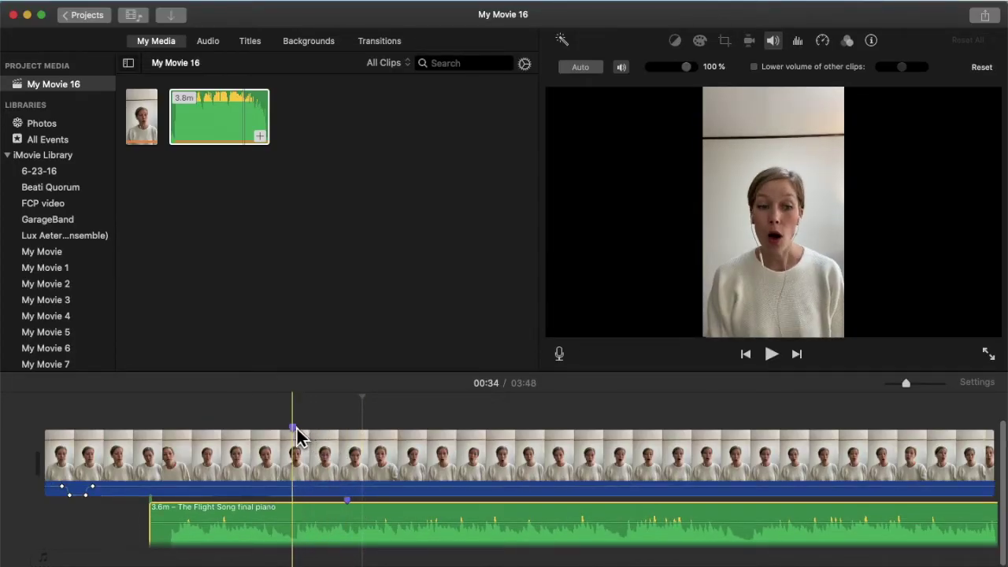
pyautogui.moveTo(394, 526); pyautogui.dragTo(342, 515)
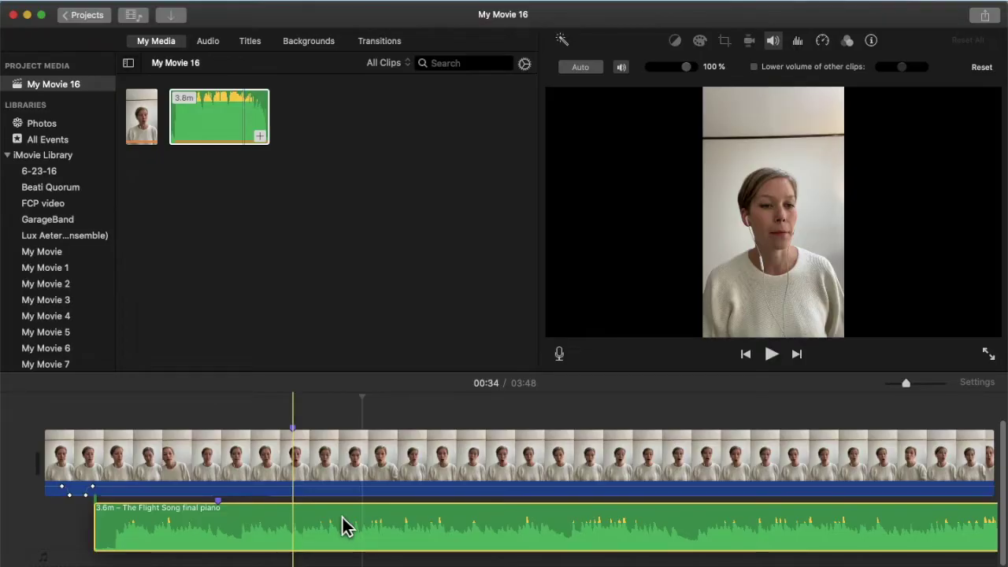
pyautogui.moveTo(342, 526); pyautogui.dragTo(344, 527)
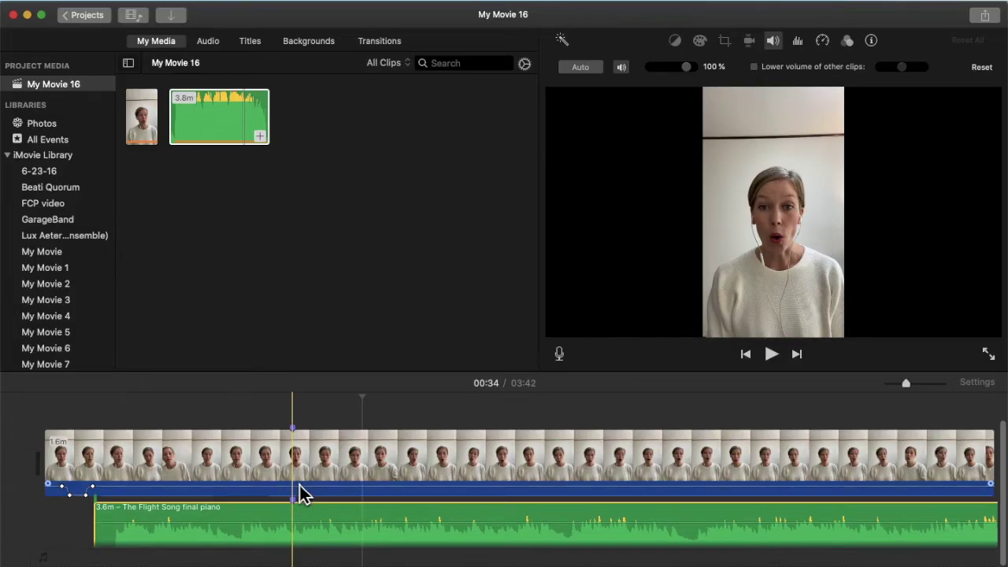
pyautogui.click(242, 6)
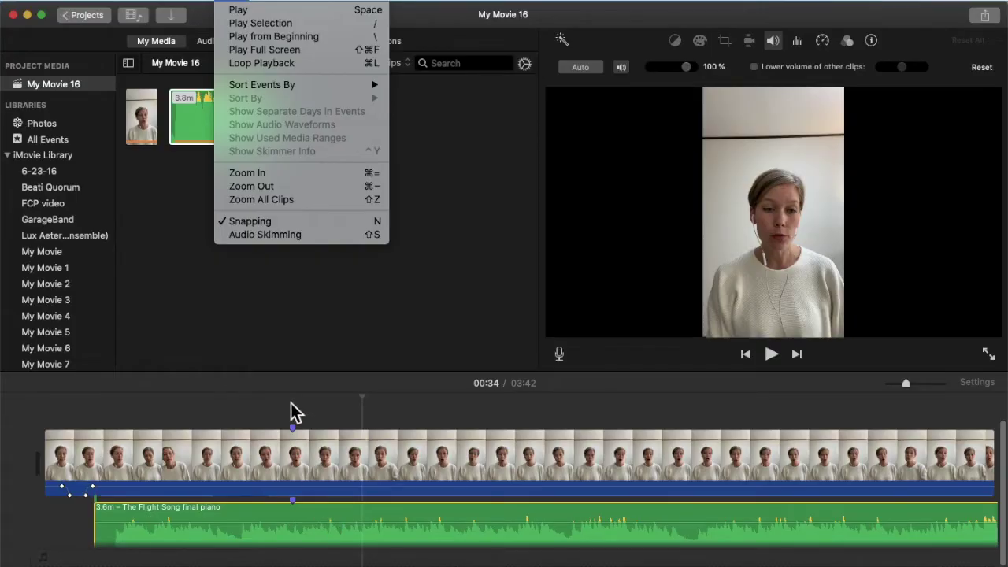
# Play the singer clip from 00:26 to 00:38 to check the piano alignment, then return to 00:29
pyautogui.click(317, 522)
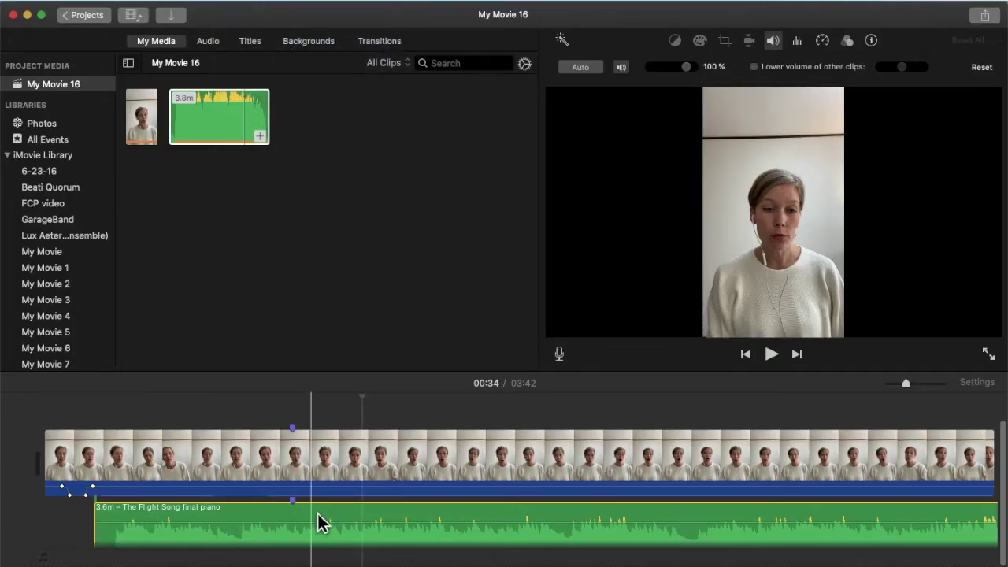
pyautogui.click(305, 461)
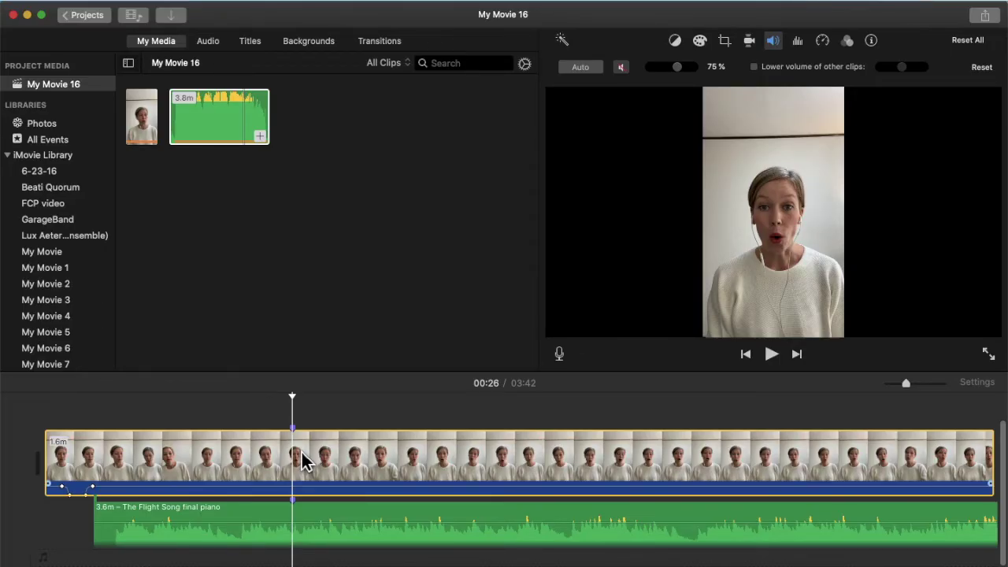
pyautogui.press('space')
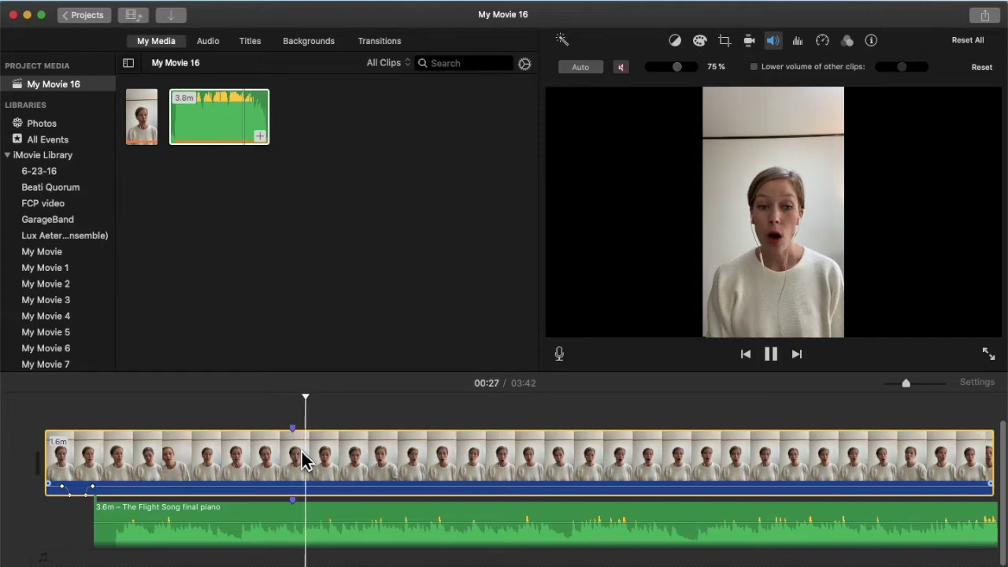
pyautogui.press('space')
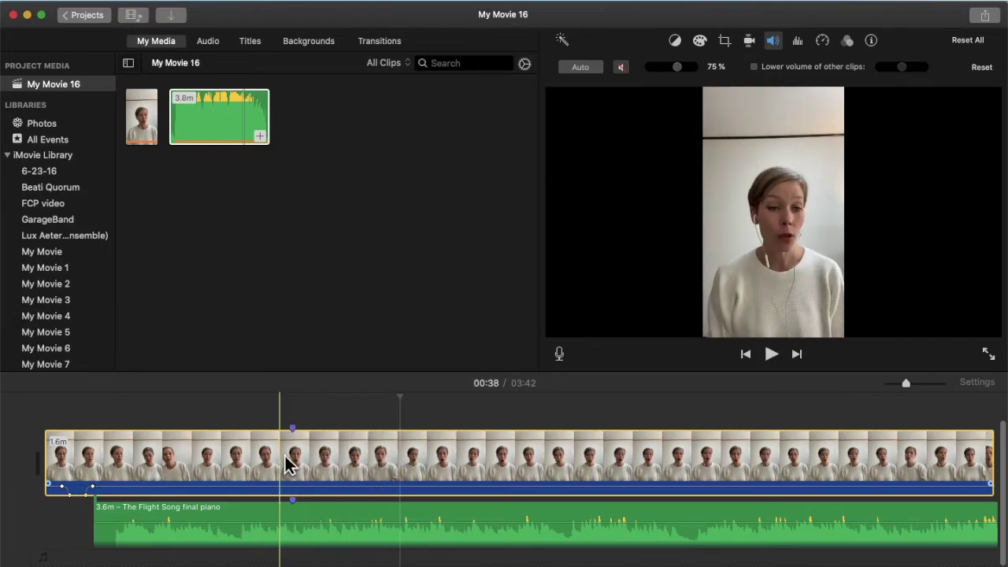
pyautogui.click(326, 474)
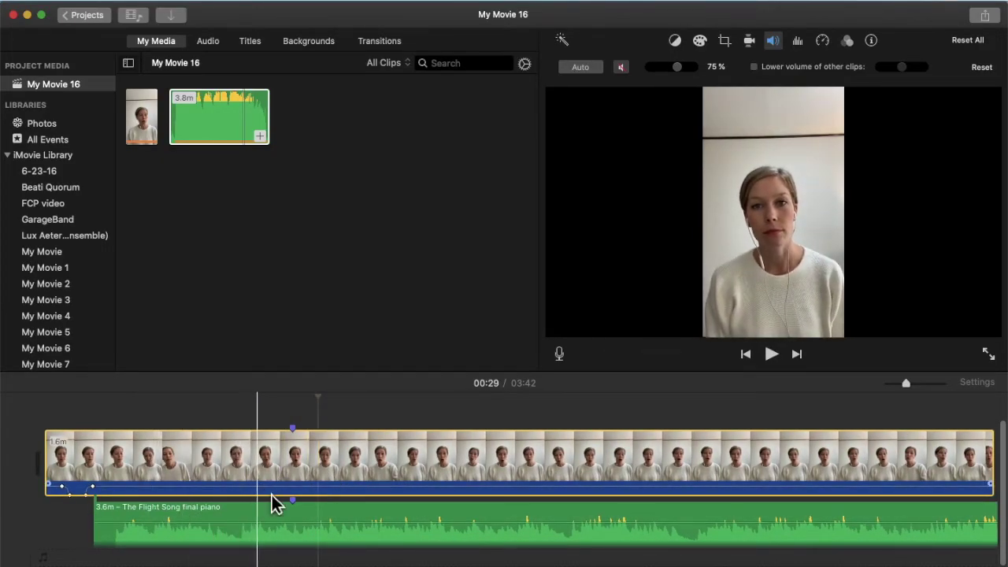
pyautogui.click(299, 501)
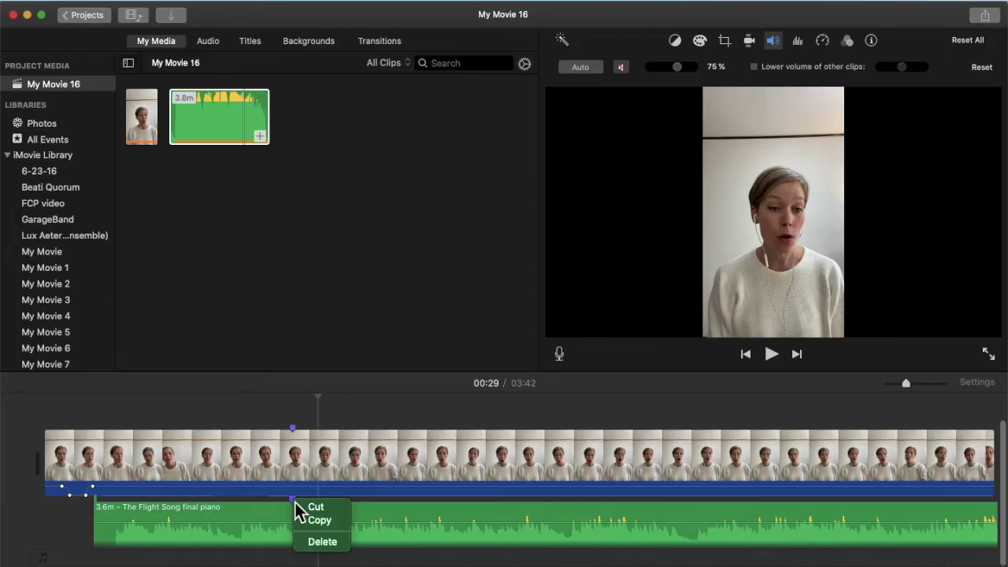
# Delete the piano track's marker and nudge the track slightly later, making the project 03:44
pyautogui.click(314, 545)
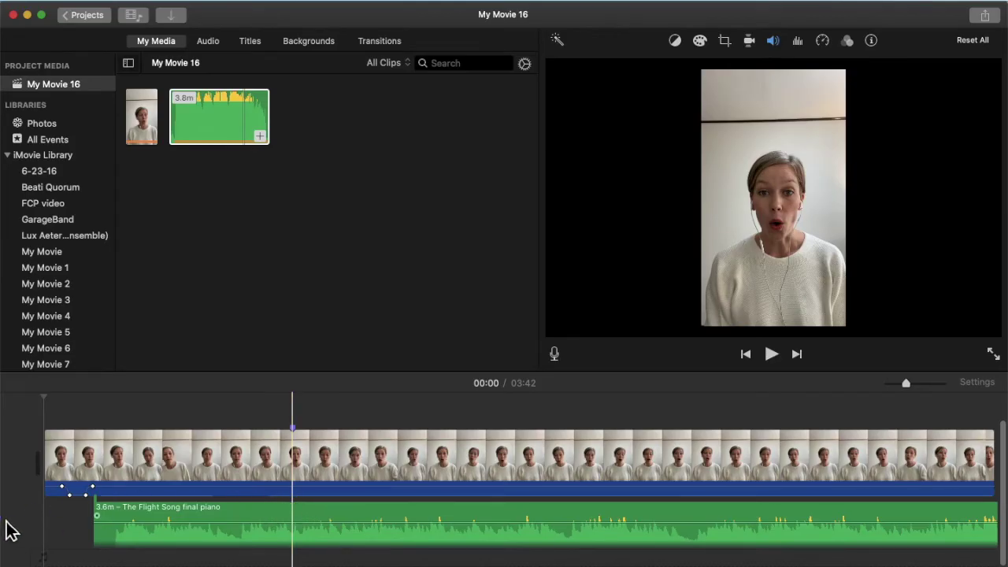
pyautogui.moveTo(274, 525); pyautogui.dragTo(295, 517)
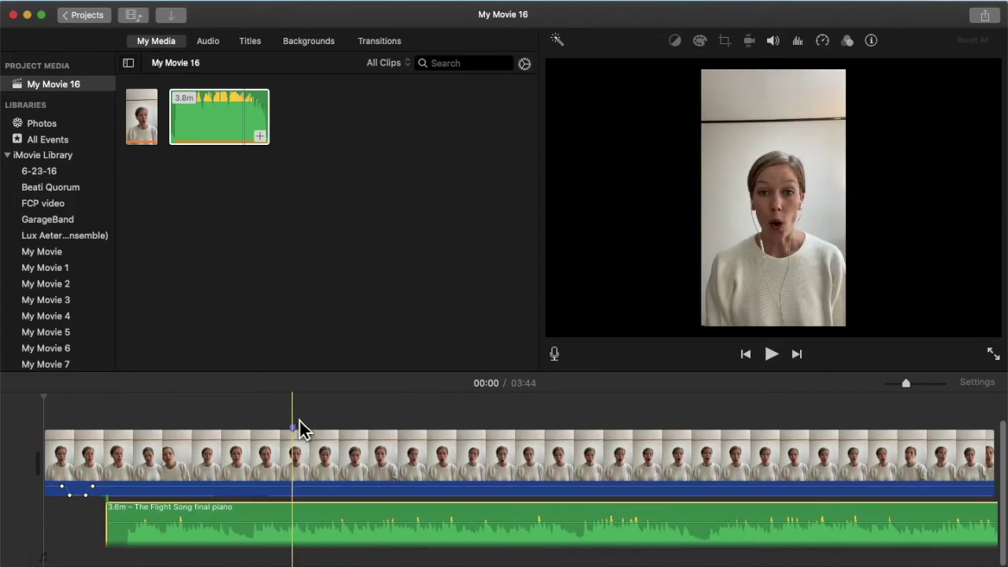